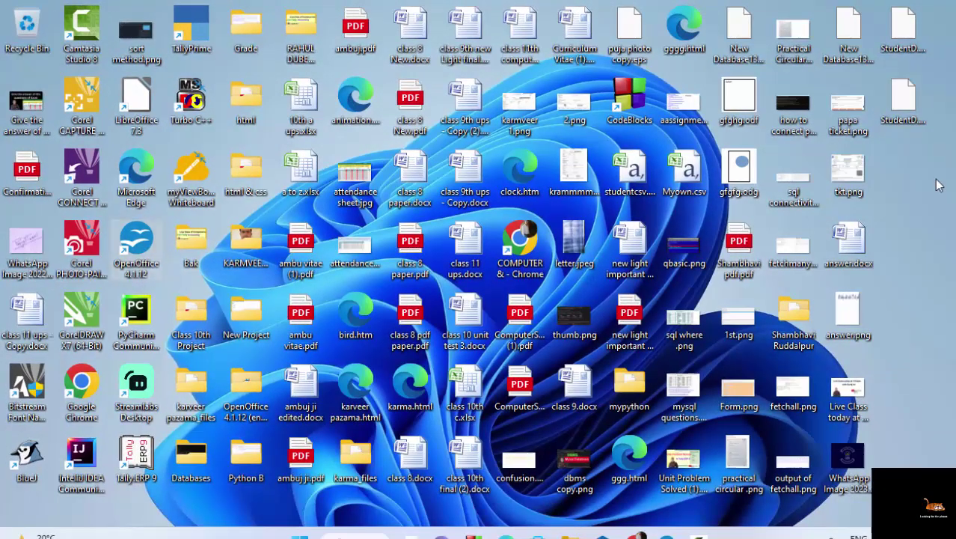
Refresh the desktop several times so the new files appear.
{"action": "right_click", "coordinate": [933, 191]}
{"action": "left_click", "coordinate": [862, 236]}
{"action": "right_click", "coordinate": [932, 169]}
{"action": "left_click", "coordinate": [808, 218]}
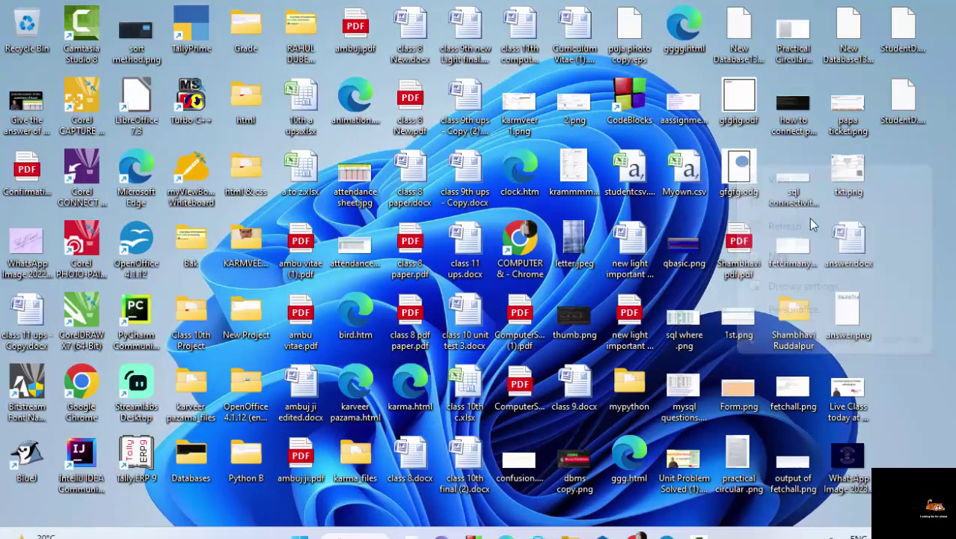
{"action": "right_click", "coordinate": [924, 160]}
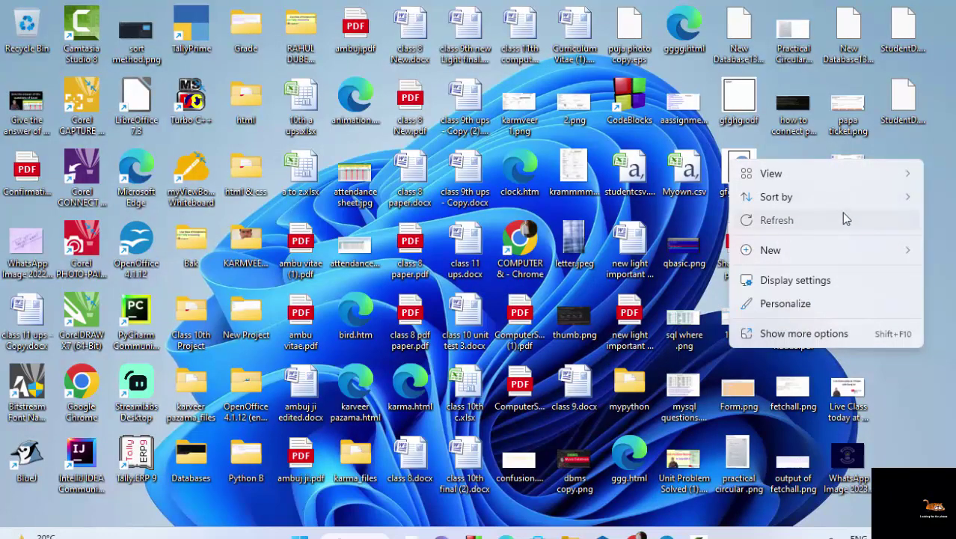
{"action": "left_click", "coordinate": [842, 216]}
{"action": "right_click", "coordinate": [911, 171]}
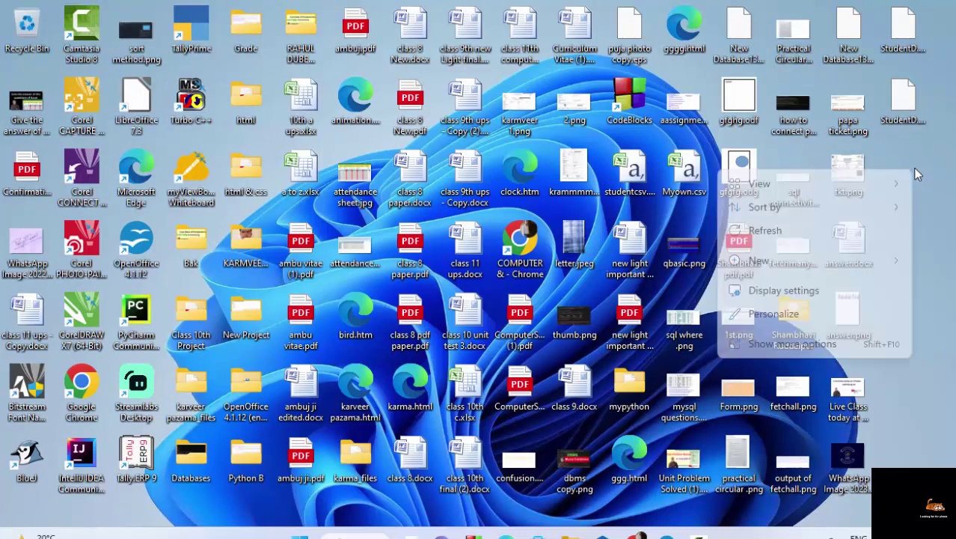
{"action": "left_click", "coordinate": [786, 229]}
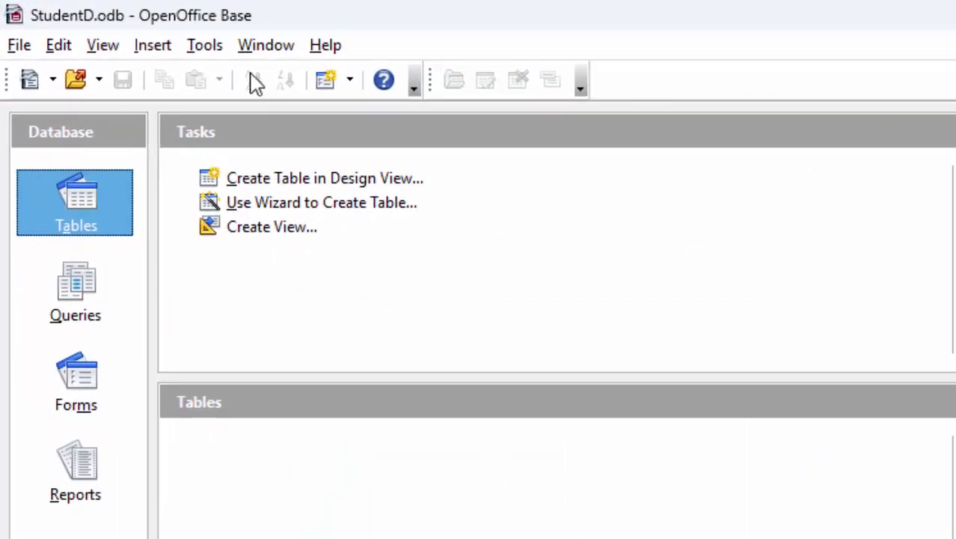
Look over the database tools and Table Design, then bring up Tools > SQL.
{"action": "left_click", "coordinate": [258, 51]}
{"action": "left_click", "coordinate": [208, 50]}
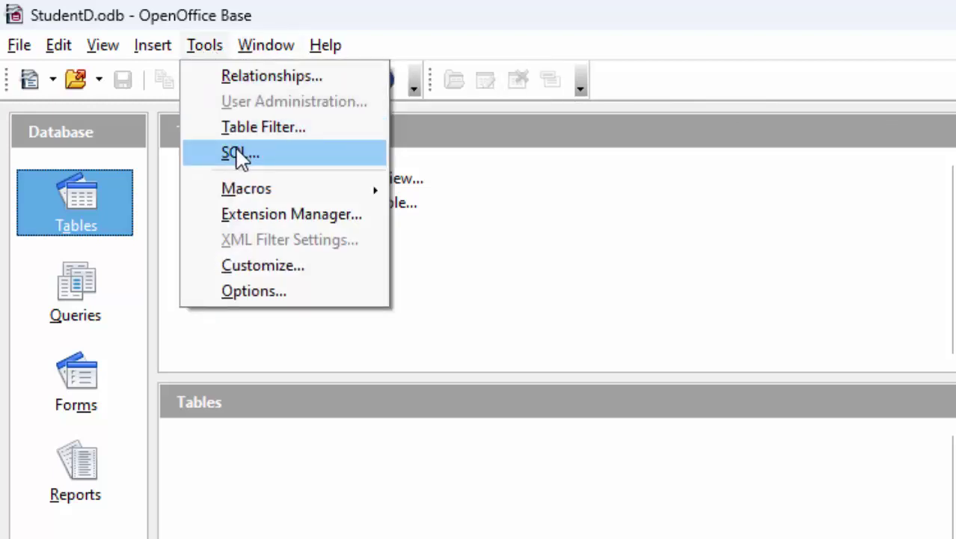
{"action": "left_click", "coordinate": [553, 238]}
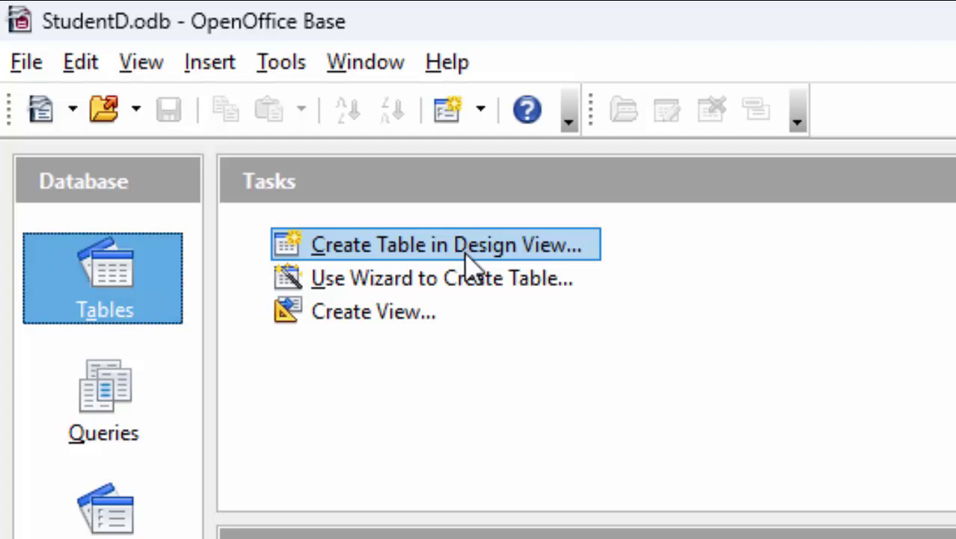
{"action": "left_click", "coordinate": [468, 254]}
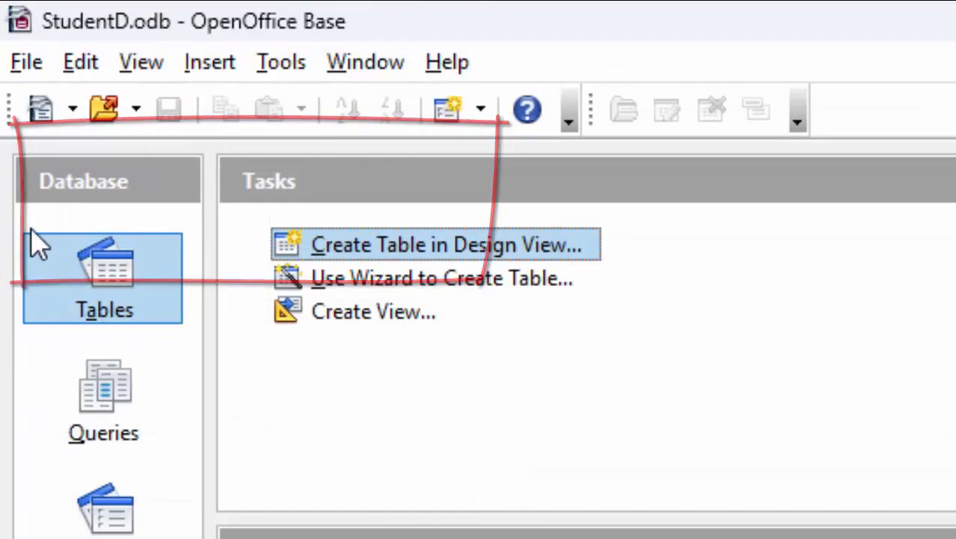
{"action": "left_click", "coordinate": [300, 67]}
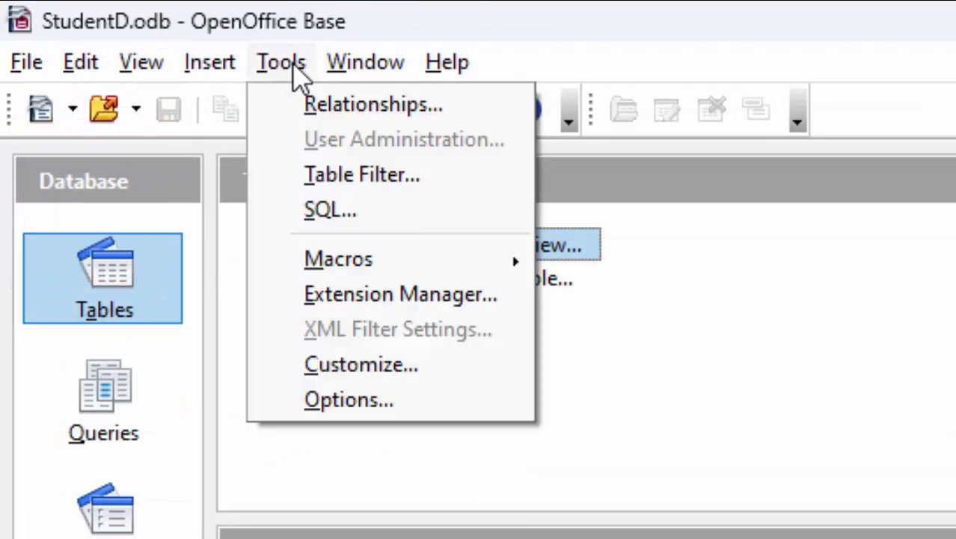
{"action": "left_click", "coordinate": [329, 210]}
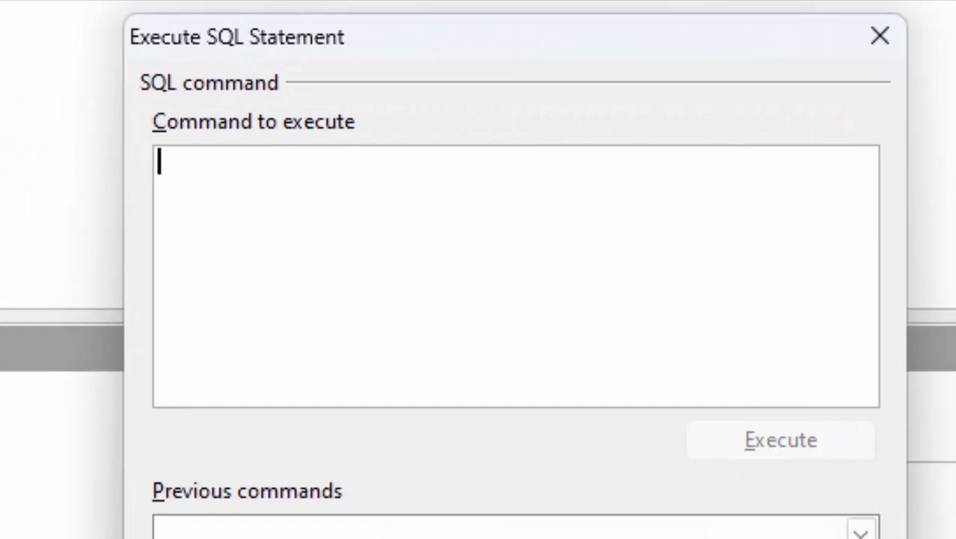
Type 'Create table DataT(Roll_number integer primary key,Name_of_student varchar(20))', fixing the Roll_numer typo.
{"action": "type", "text": "Create "}
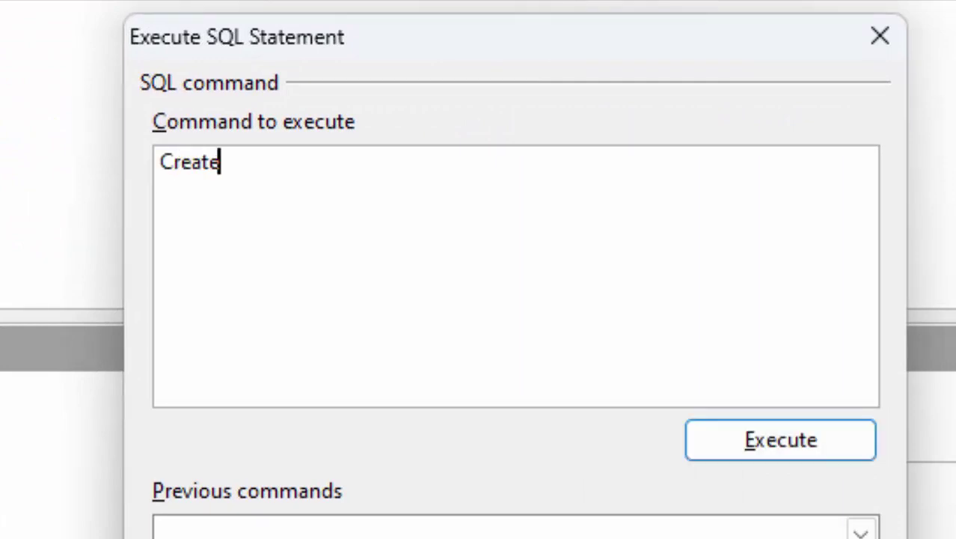
{"action": "type", "text": "ta"}
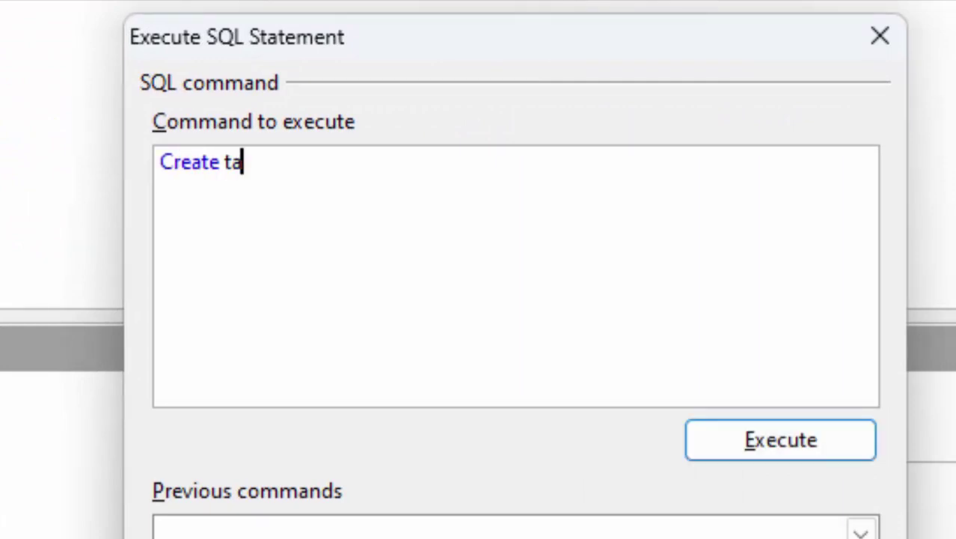
{"action": "type", "text": "ble"}
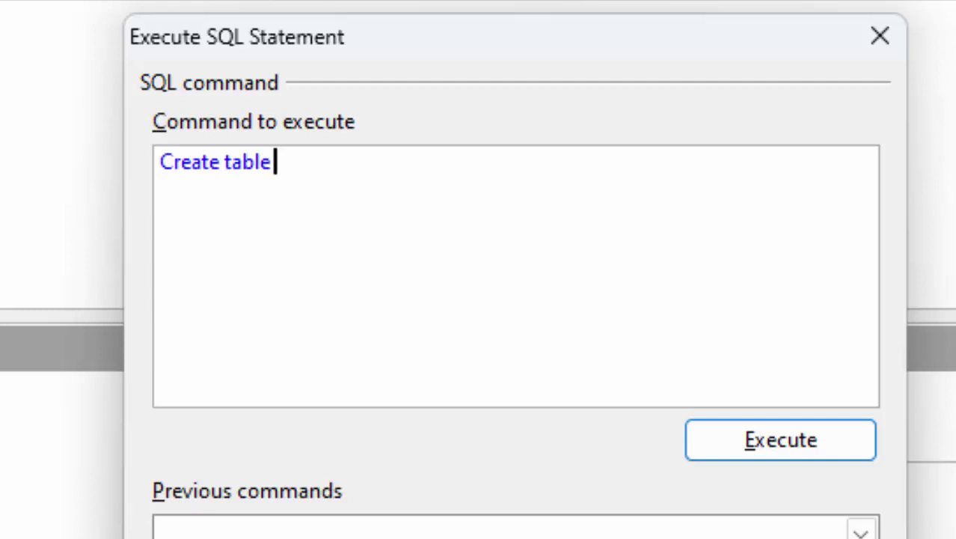
{"action": "type", "text": "Data"}
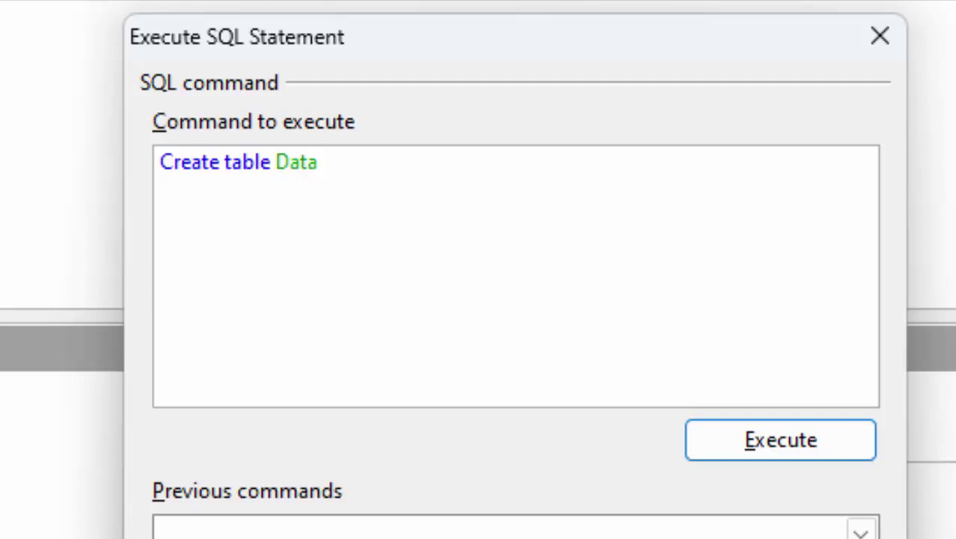
{"action": "type", "text": "T"}
{"action": "type", "text": "("}
{"action": "type", "text": "Ro"}
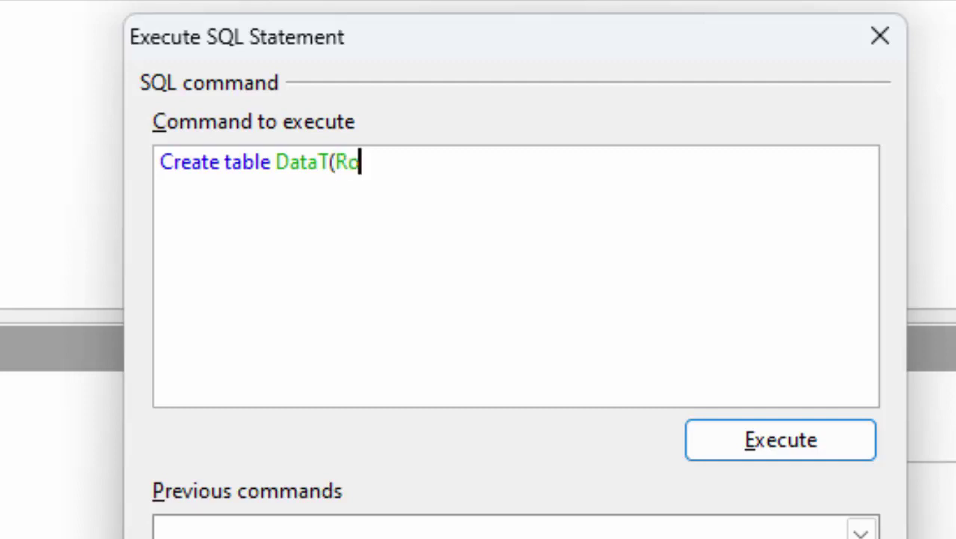
{"action": "type", "text": "ll_nu"}
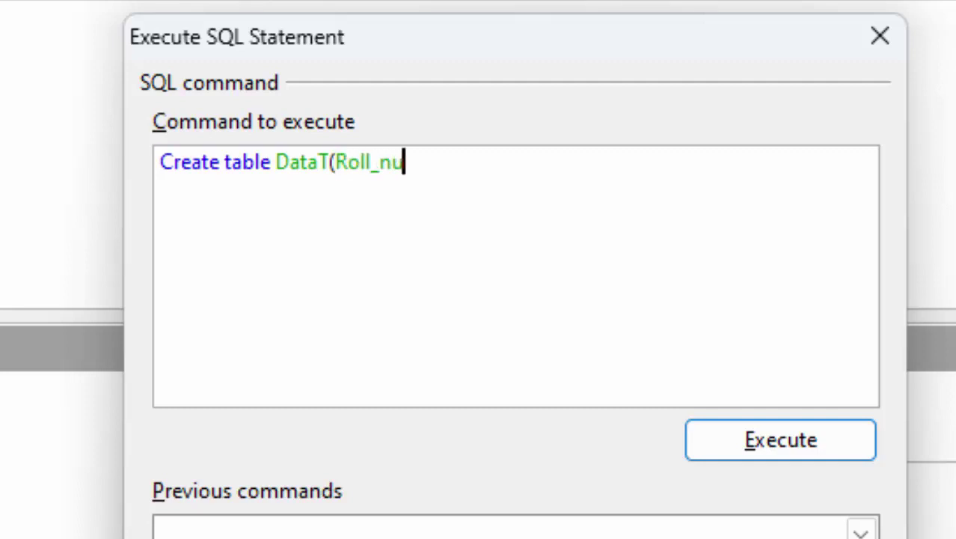
{"action": "type", "text": "mer"}
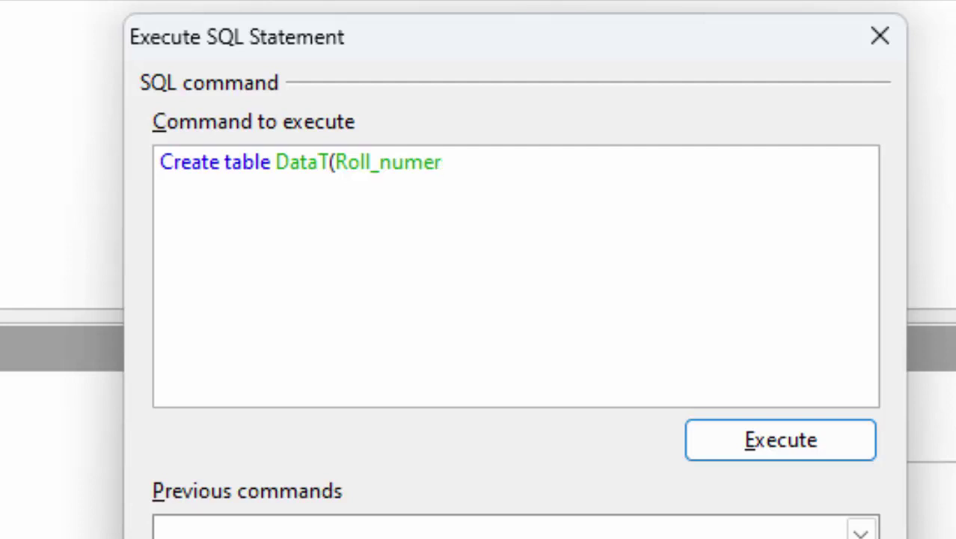
{"action": "key", "text": "BackSpace"}
{"action": "key", "text": "BackSpace"}
{"action": "type", "text": "b"}
{"action": "type", "text": "=="}
{"action": "key", "text": "BackSpace"}
{"action": "key", "text": "BackSpace"}
{"action": "type", "text": "er"}
{"action": "type", "text": " int"}
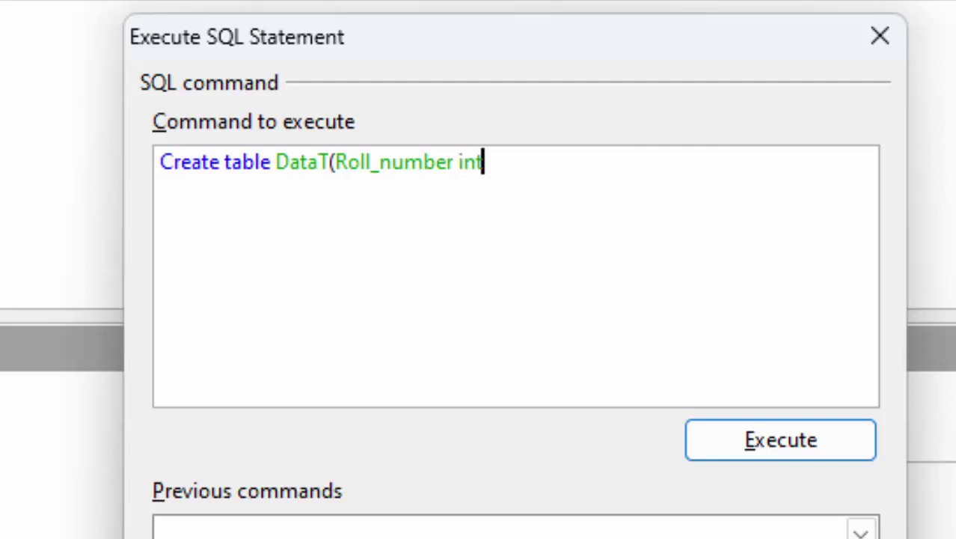
{"action": "type", "text": "e"}
{"action": "type", "text": "ger"}
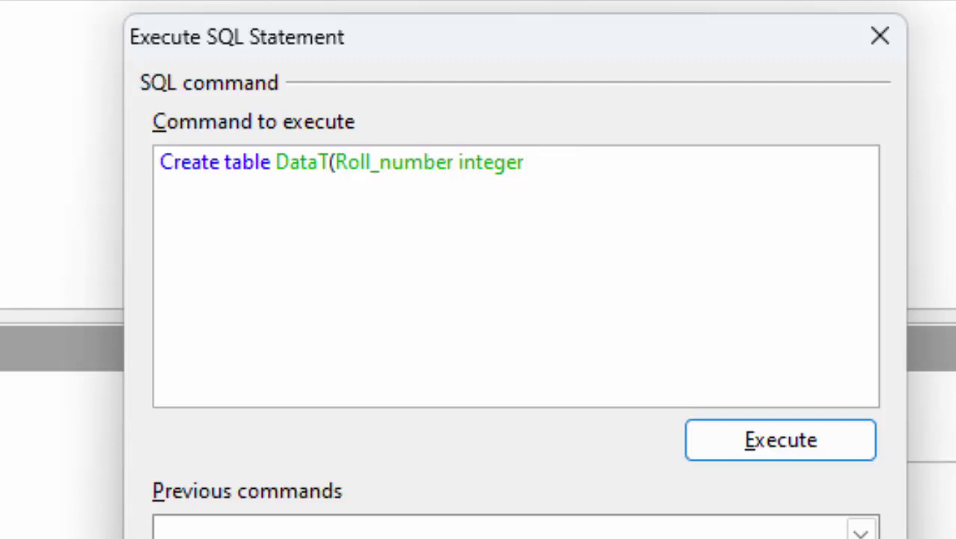
{"action": "type", "text": " primary"}
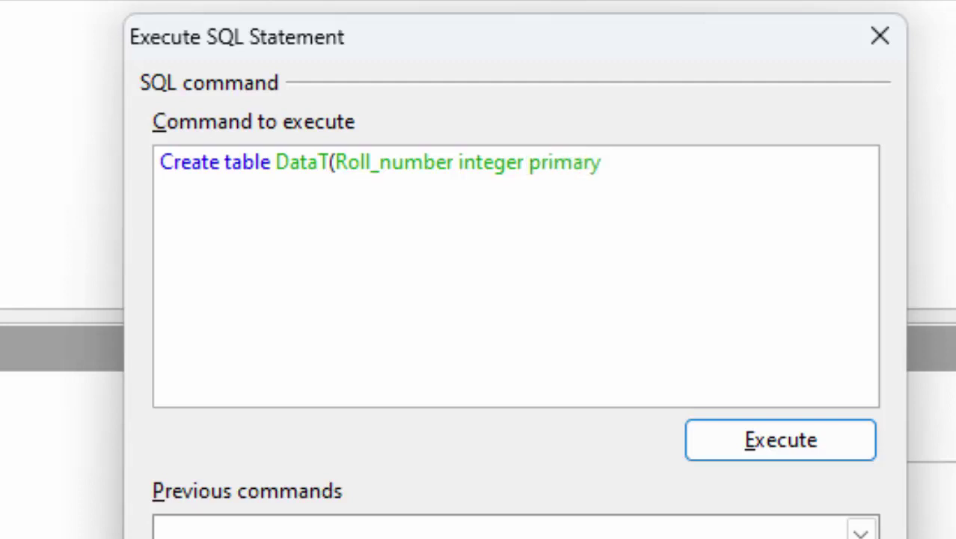
{"action": "type", "text": " key"}
{"action": "type", "text": ","}
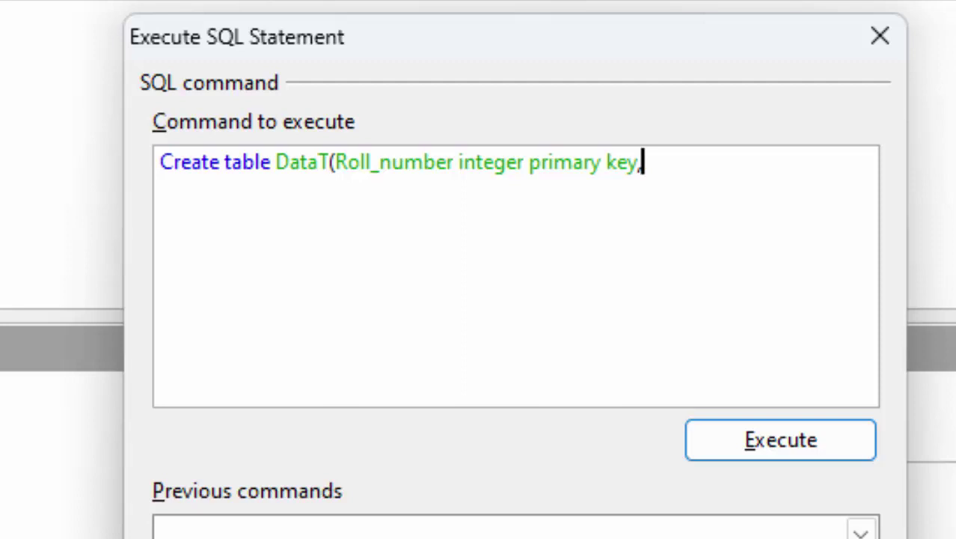
{"action": "type", "text": "Name"}
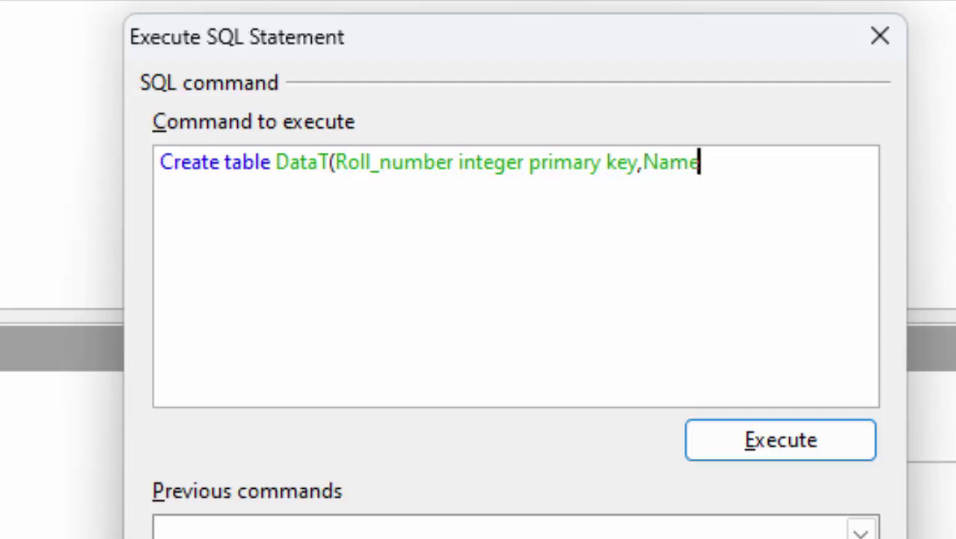
{"action": "type", "text": "_of_"}
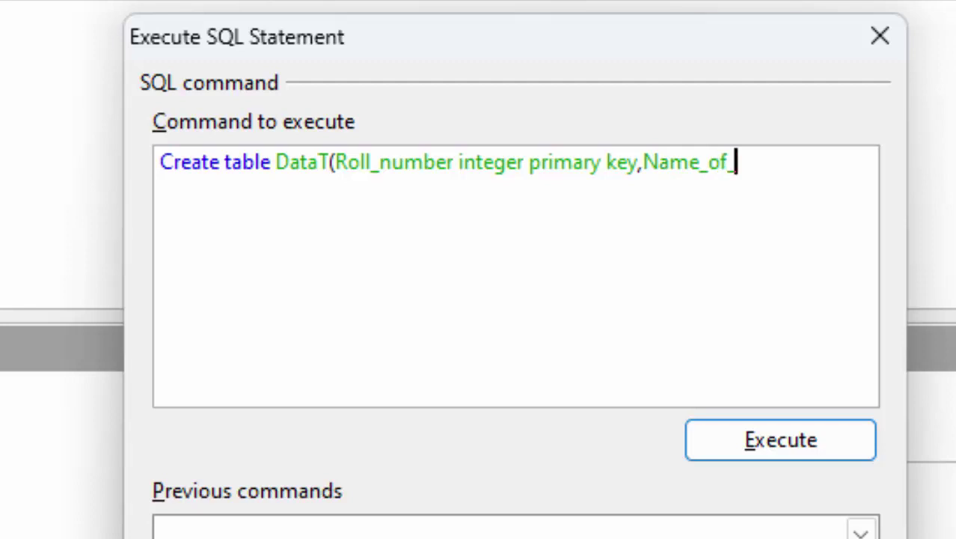
{"action": "type", "text": "student"}
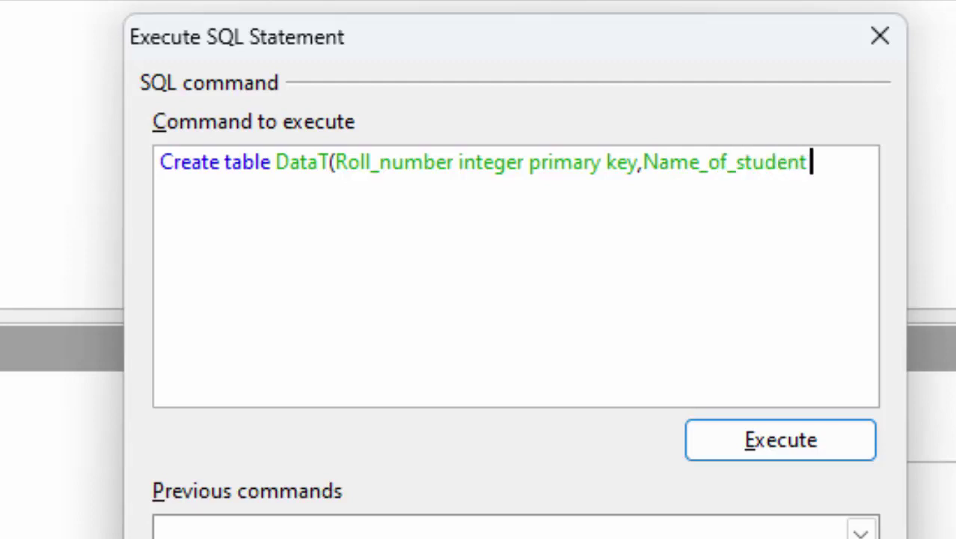
{"action": "type", "text": " varchar"}
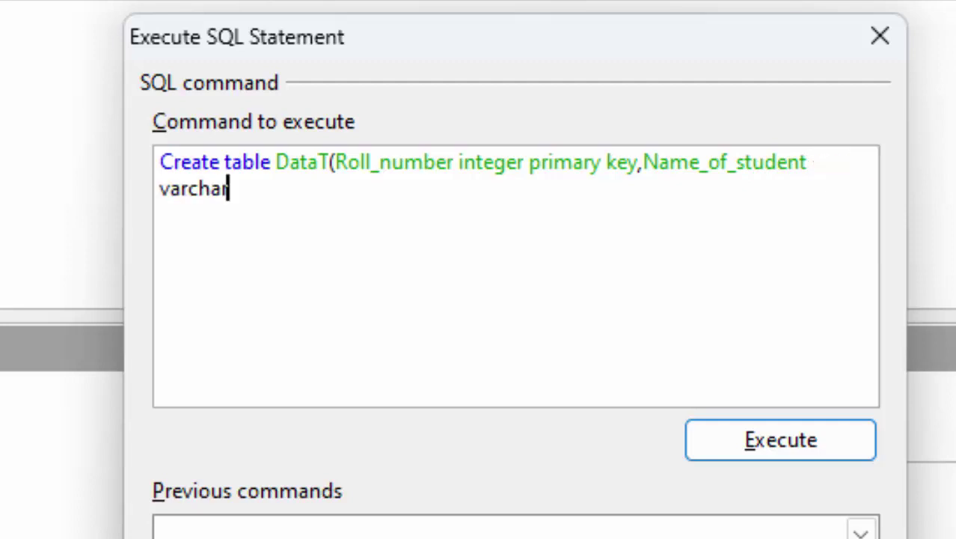
{"action": "type", "text": "(20"}
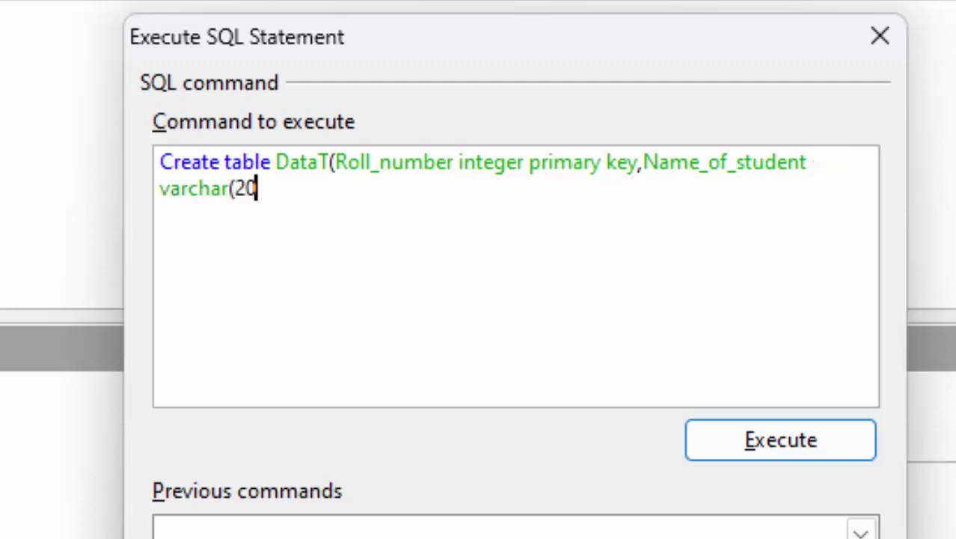
{"action": "type", "text": ")"}
Finish the statement with ',Age float);', execute it, and close the SQL window.
{"action": "type", "text": ","}
{"action": "type", "text": "Age "}
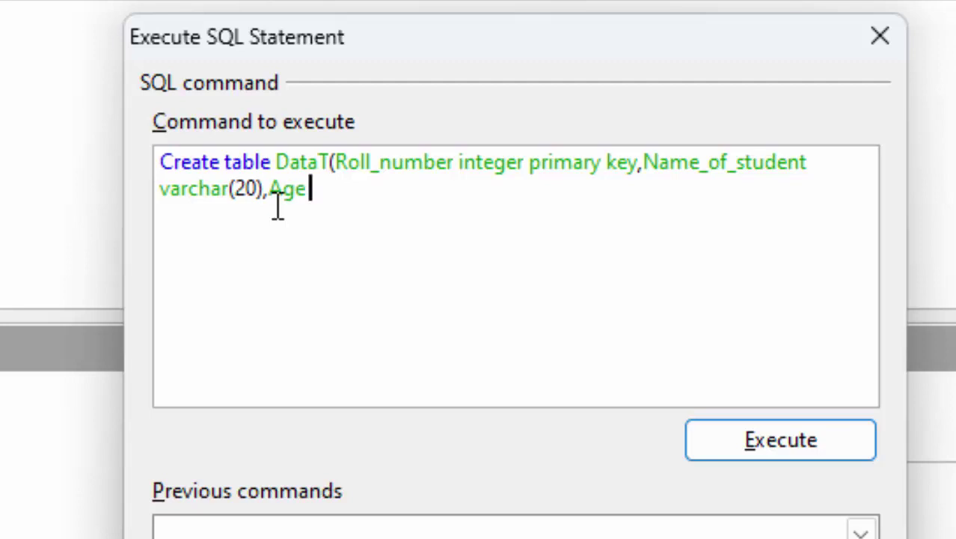
{"action": "type", "text": "f"}
{"action": "type", "text": "loat"}
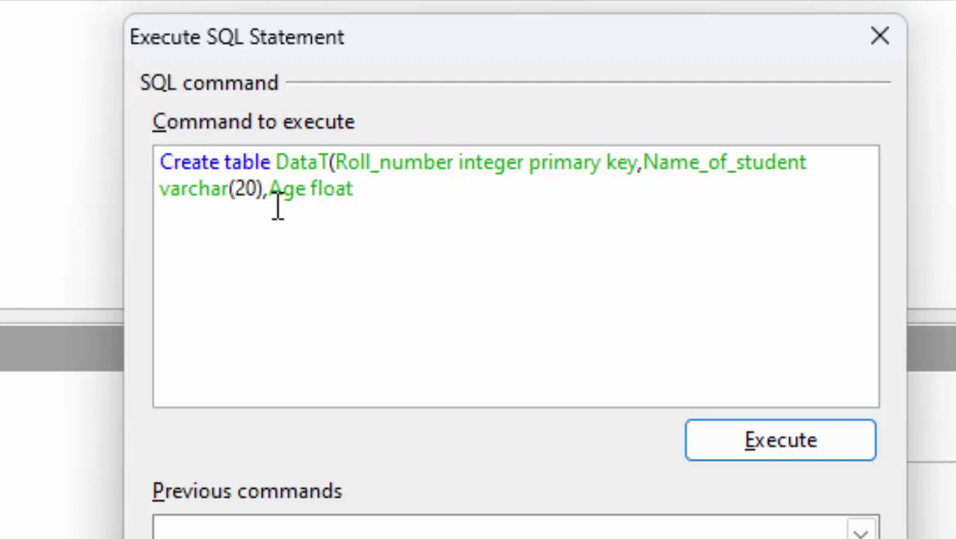
{"action": "type", "text": ")"}
{"action": "type", "text": ";"}
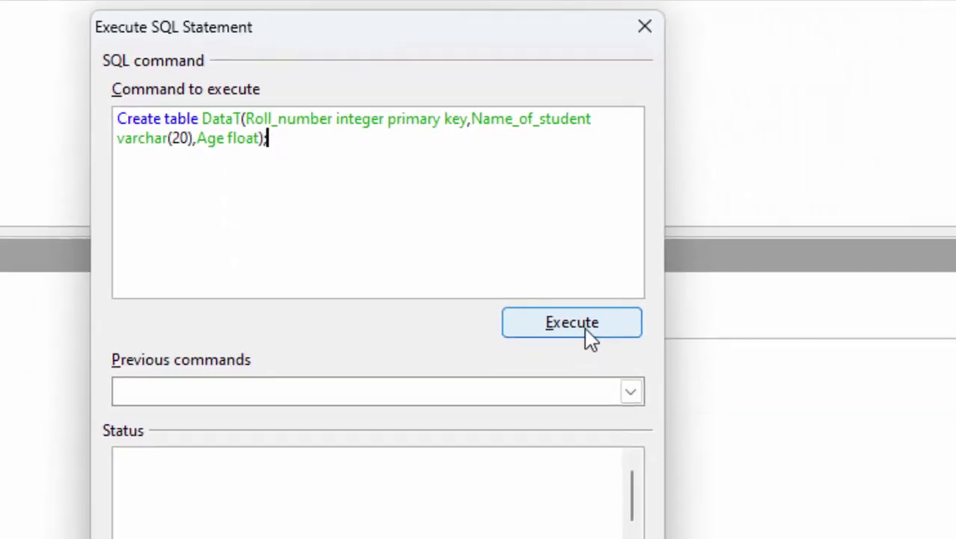
{"action": "left_click", "coordinate": [587, 337]}
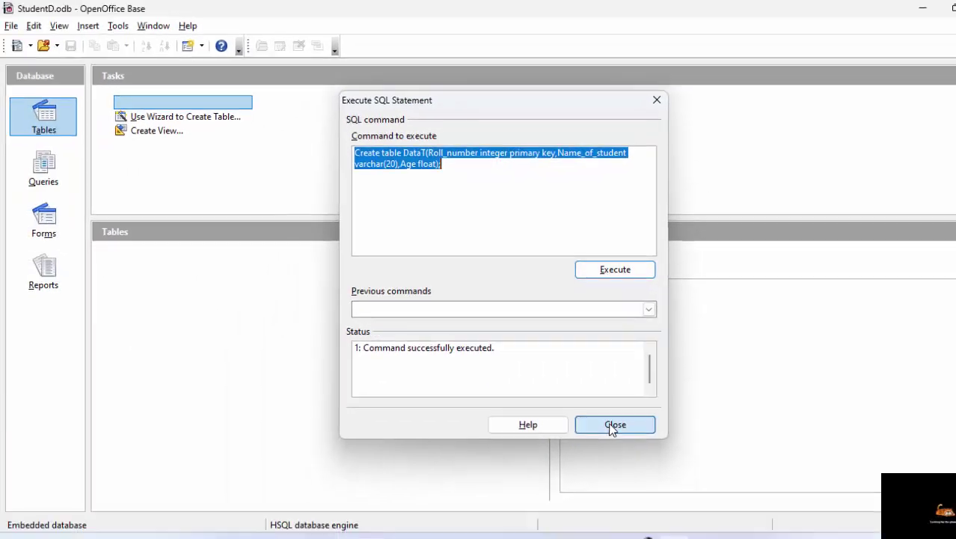
{"action": "left_click", "coordinate": [608, 424]}
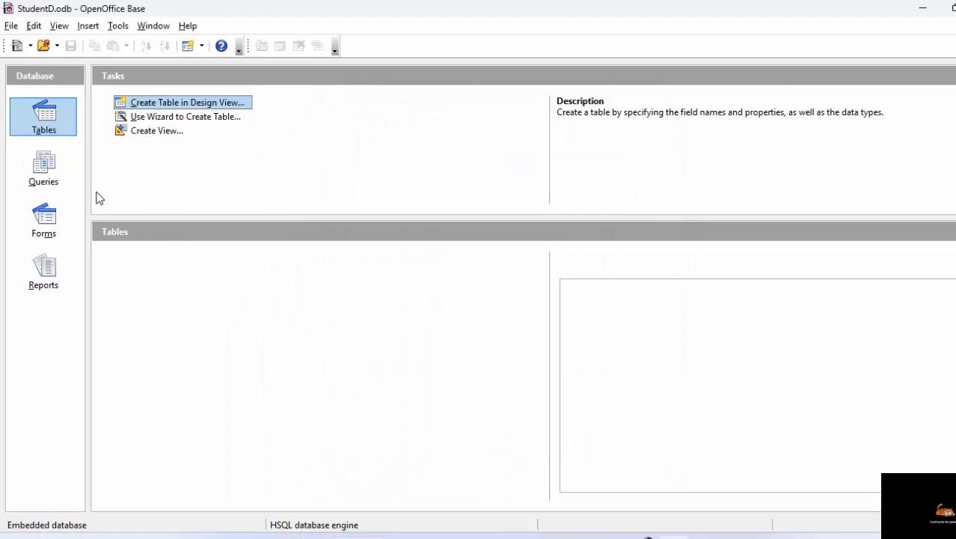
Reopen the recent StudentD database so its Tables list shows DATAT.
{"action": "left_click", "coordinate": [43, 168]}
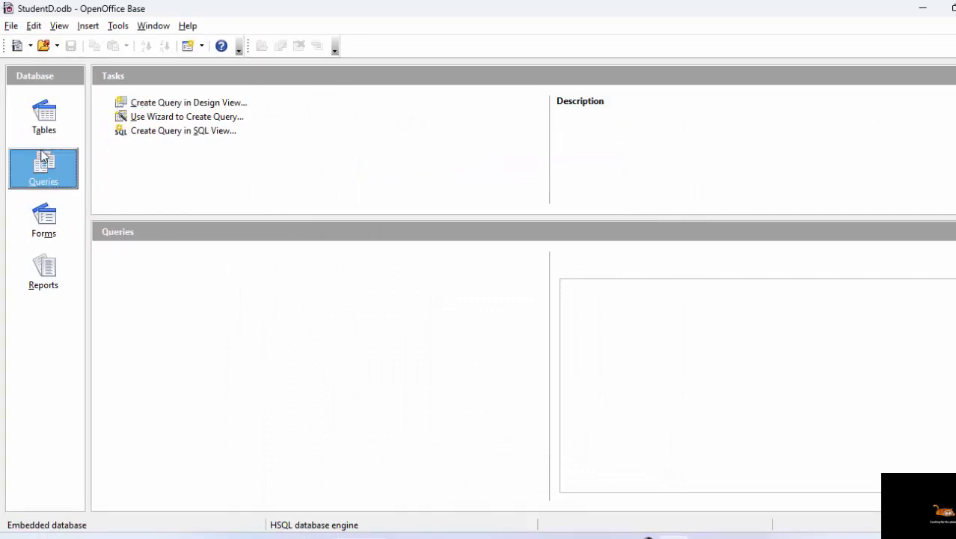
{"action": "left_click", "coordinate": [43, 128]}
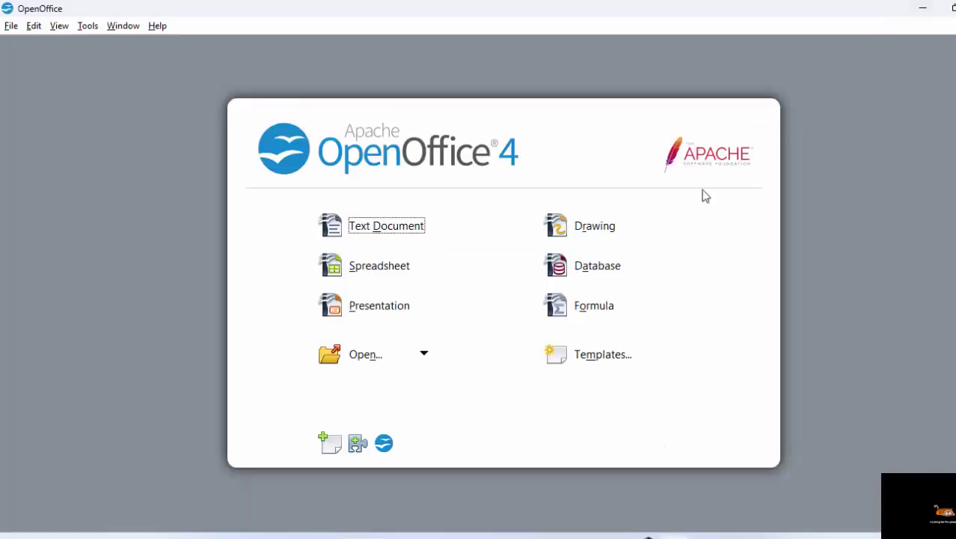
{"action": "left_click", "coordinate": [631, 263]}
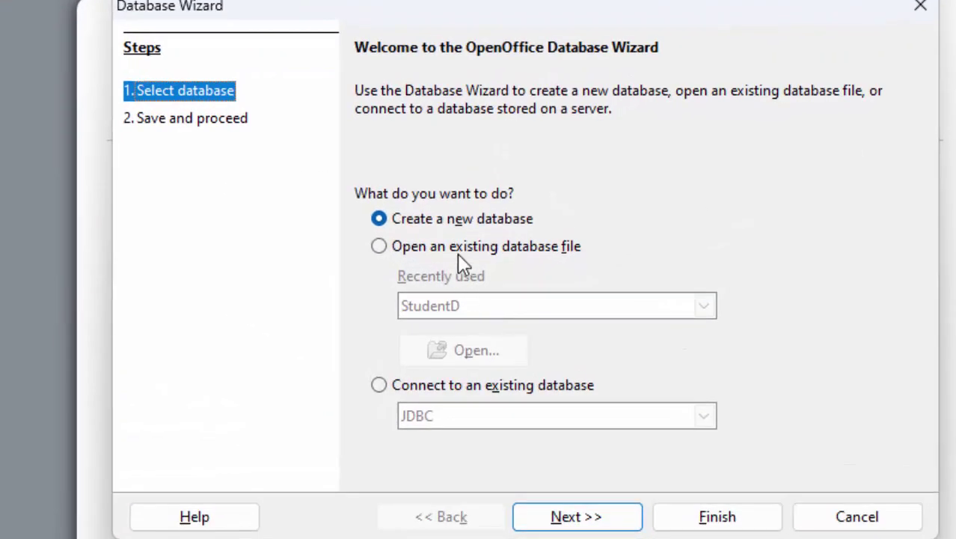
{"action": "left_click", "coordinate": [462, 252]}
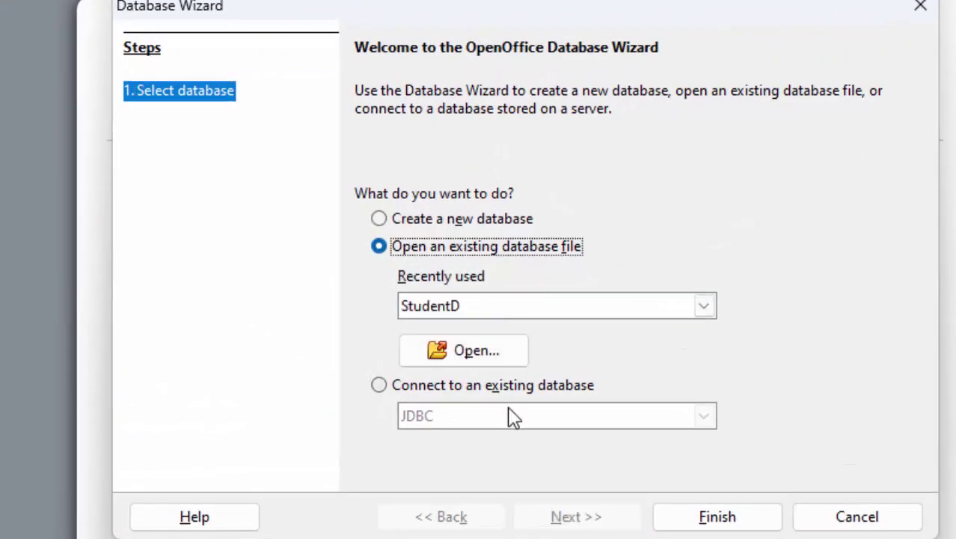
{"action": "left_click", "coordinate": [477, 365]}
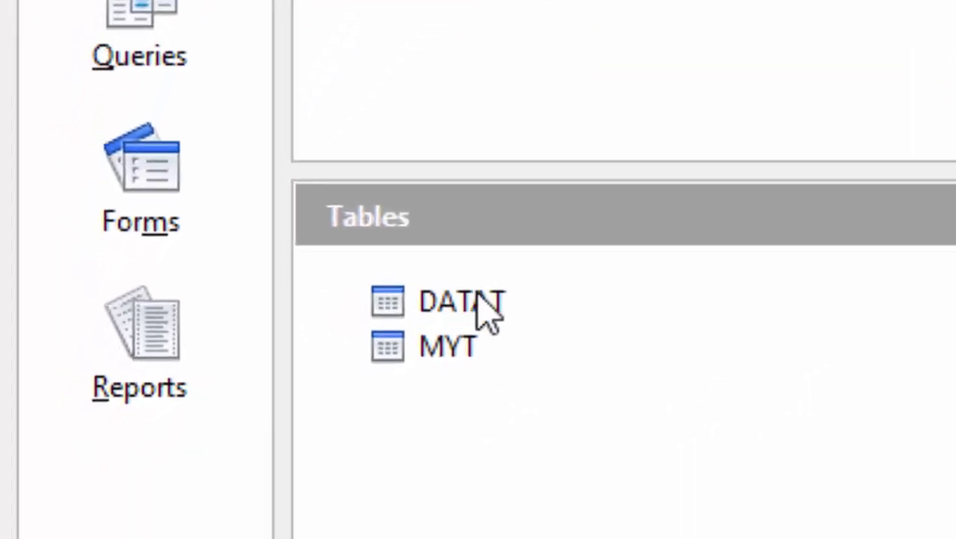
Open DATAT and enter the first record: roll number 1, a student name, age 15.5.
{"action": "left_click", "coordinate": [231, 420]}
{"action": "double_click", "coordinate": [494, 327]}
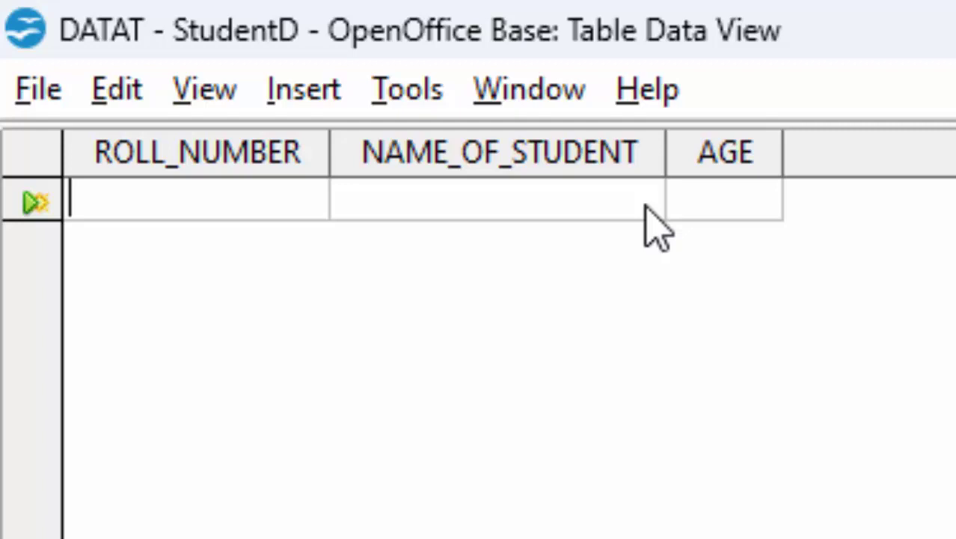
{"action": "type", "text": "1"}
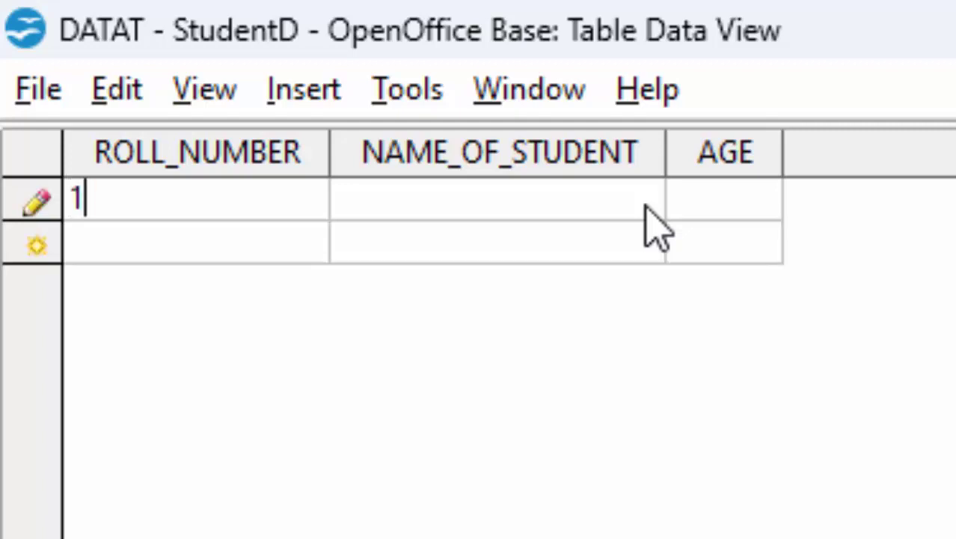
{"action": "key", "text": "Tab"}
{"action": "type", "text": "Rites"}
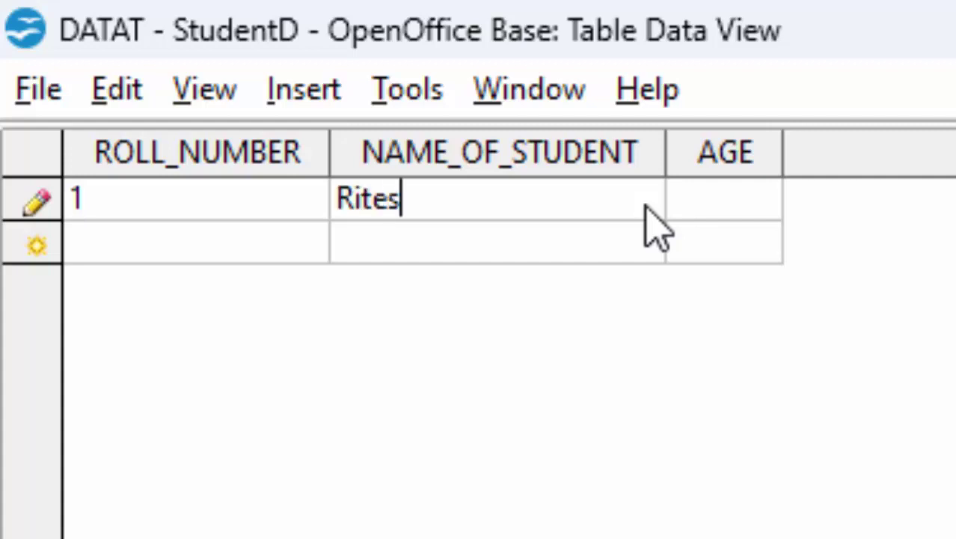
{"action": "type", "text": "h"}
{"action": "key", "text": "Tab"}
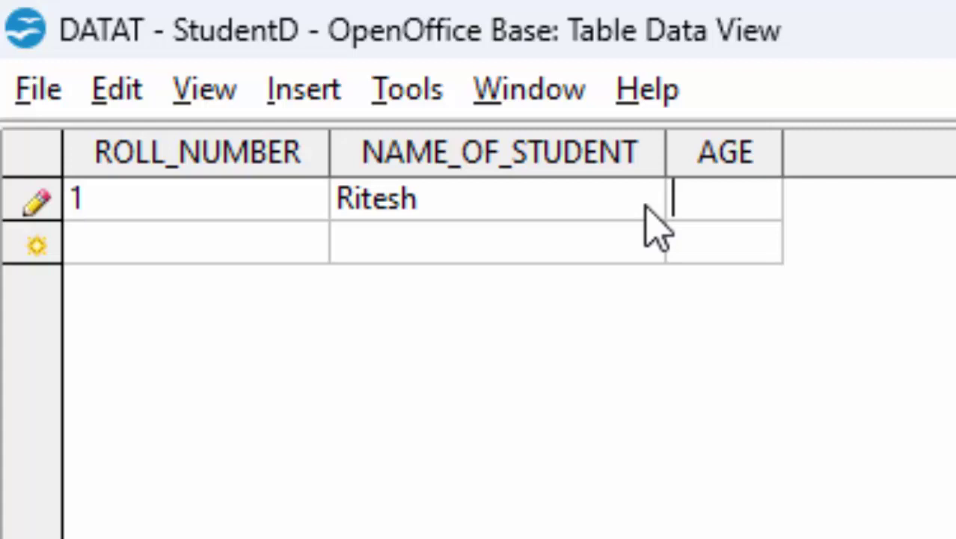
{"action": "type", "text": "15.5"}
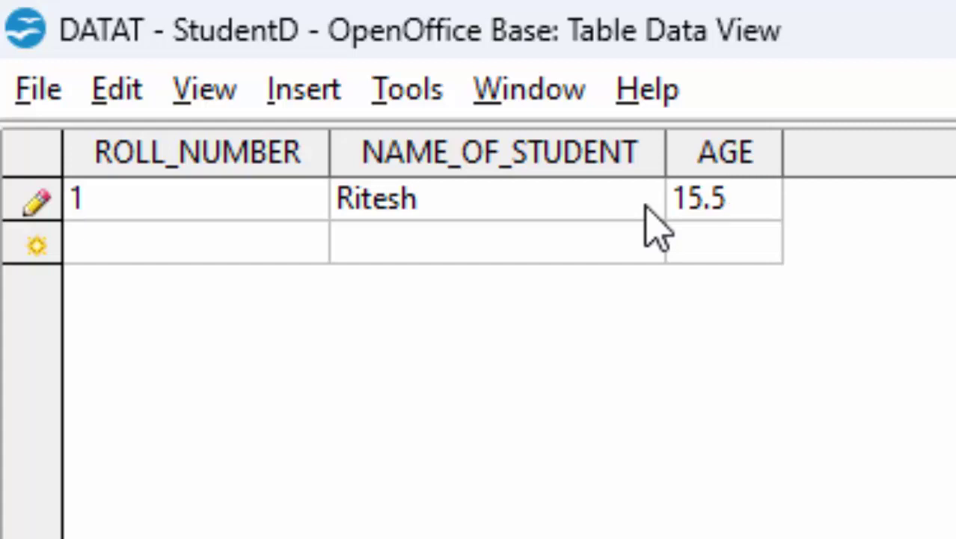
{"action": "key", "text": "Tab"}
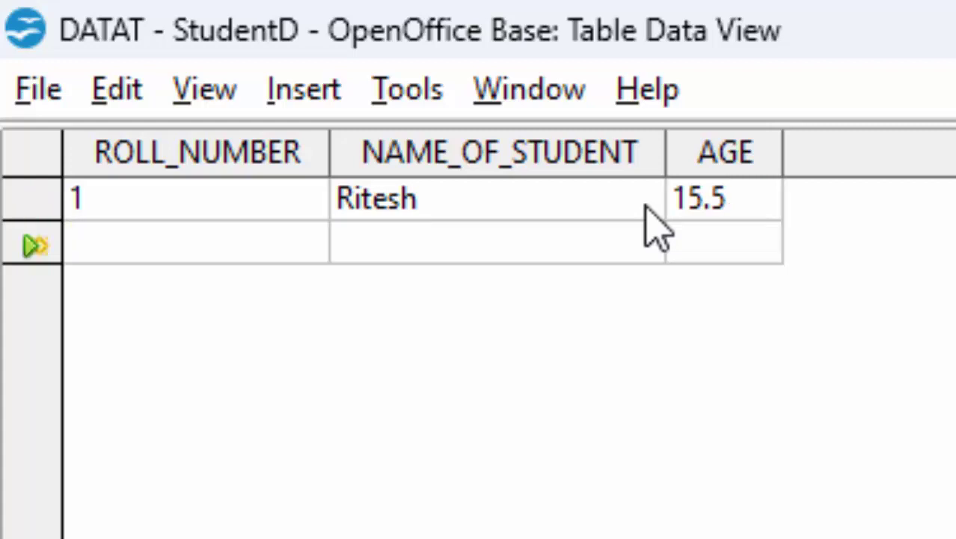
Enter records with roll numbers 2 and 3, each with a student name, ages 16.2 and 15.
{"action": "type", "text": "2"}
{"action": "key", "text": "Tab"}
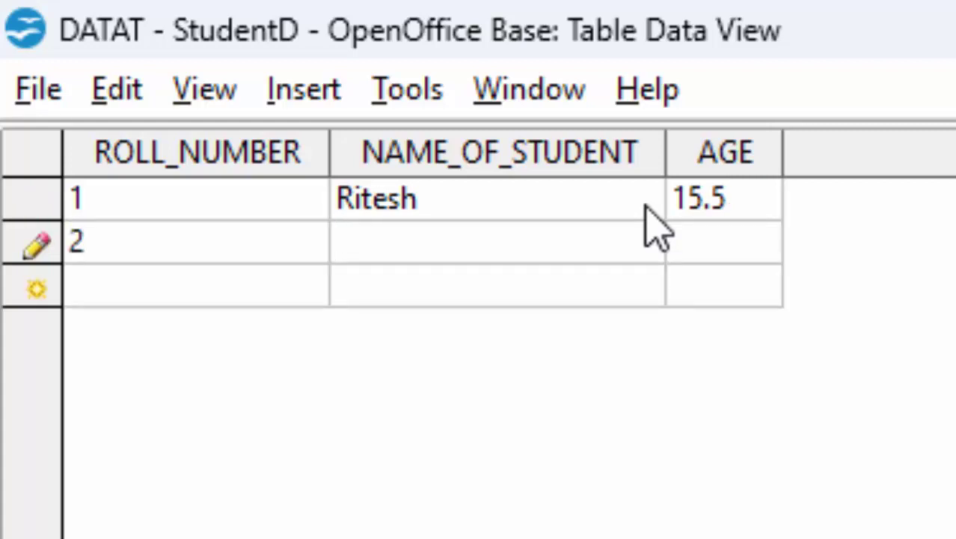
{"action": "type", "text": "Raju"}
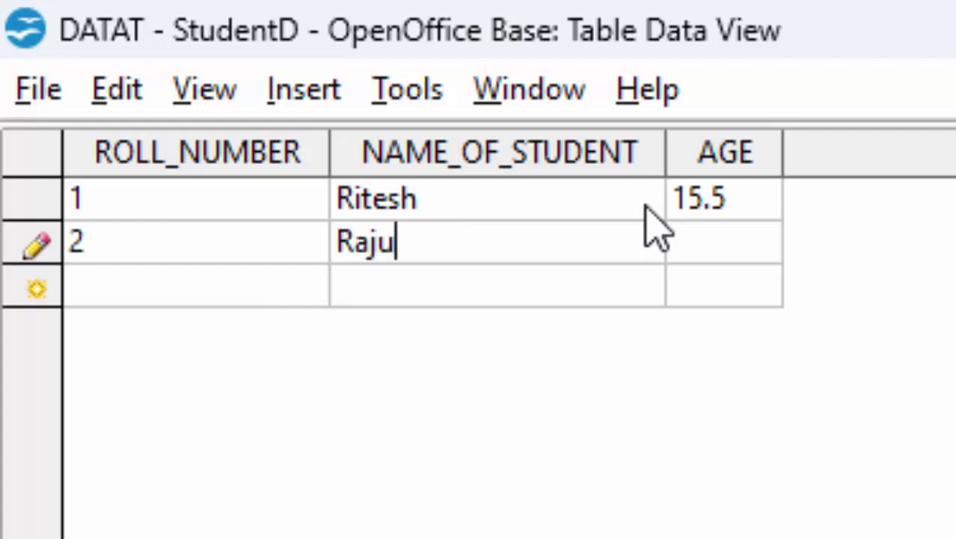
{"action": "key", "text": "Tab"}
{"action": "type", "text": "16.2"}
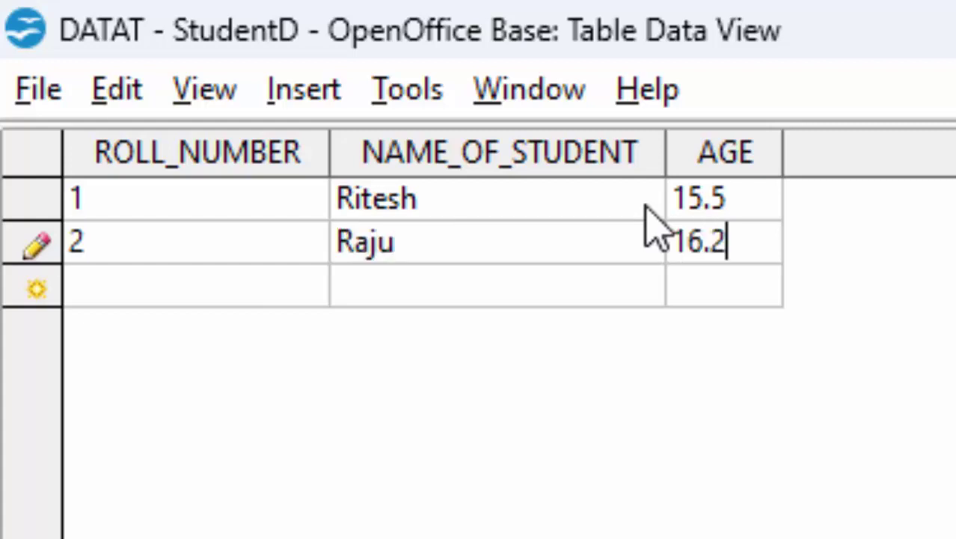
{"action": "key", "text": "Tab"}
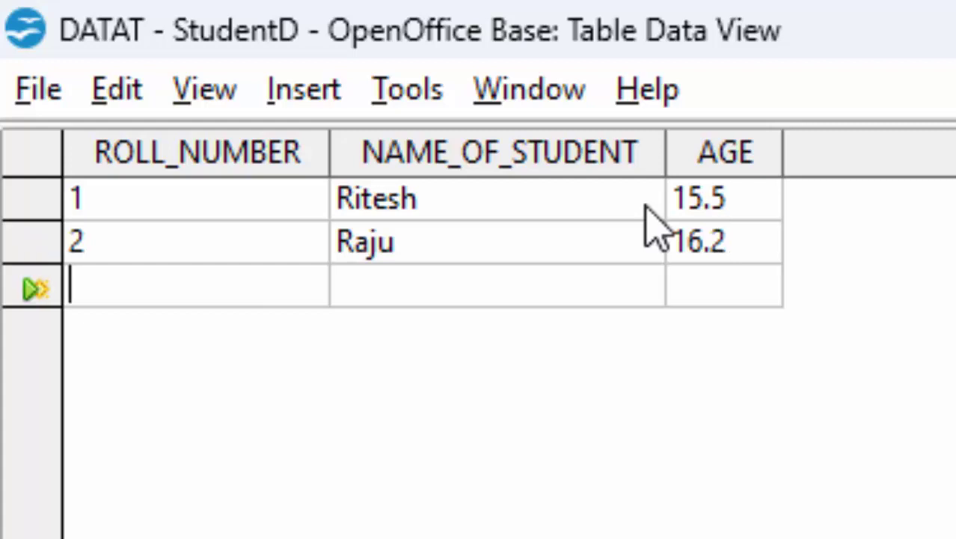
{"action": "type", "text": "3"}
{"action": "key", "text": "Tab"}
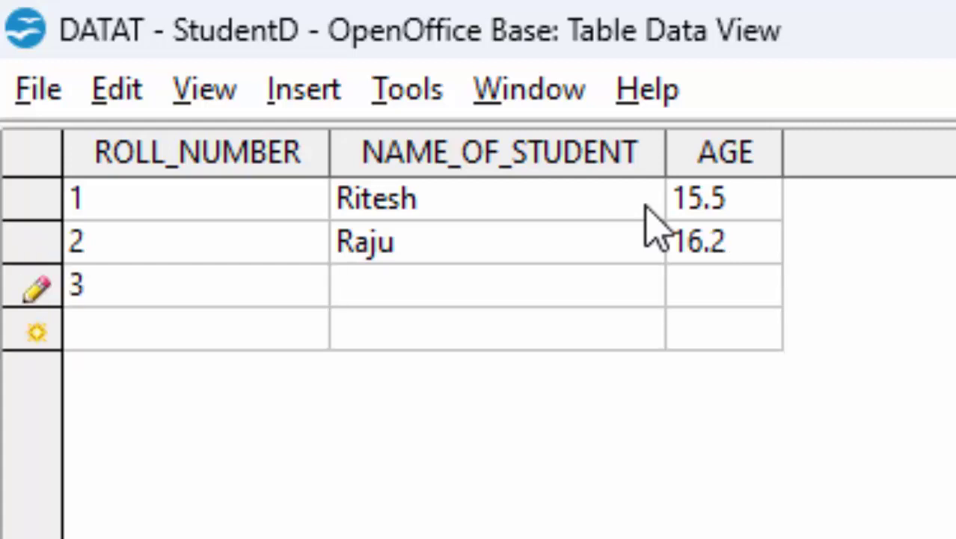
{"action": "type", "text": "Ram"}
{"action": "key", "text": "Tab"}
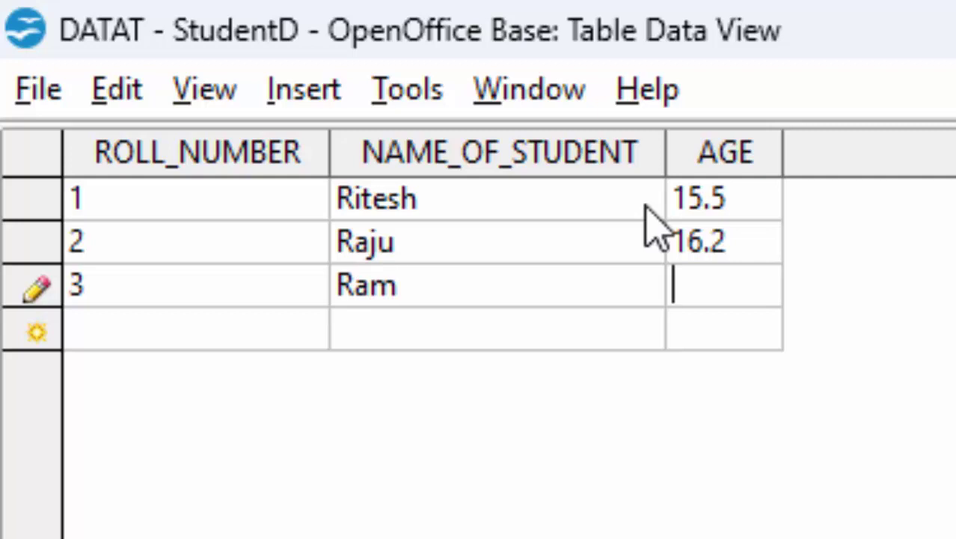
{"action": "type", "text": "1"}
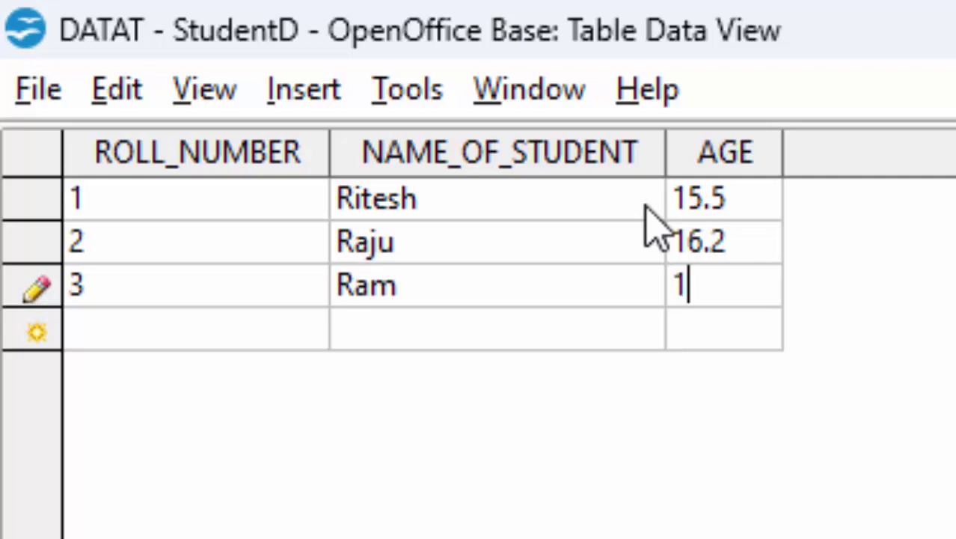
{"action": "type", "text": "5"}
{"action": "key", "text": "Tab"}
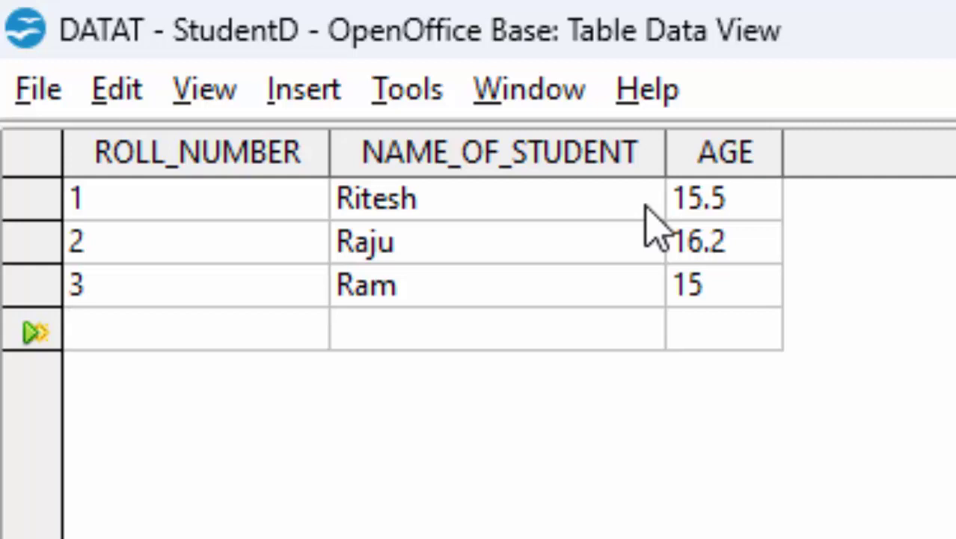
Enter a fourth record with duplicate roll number 3, a student name and age 17, then move the error aside.
{"action": "type", "text": "4"}
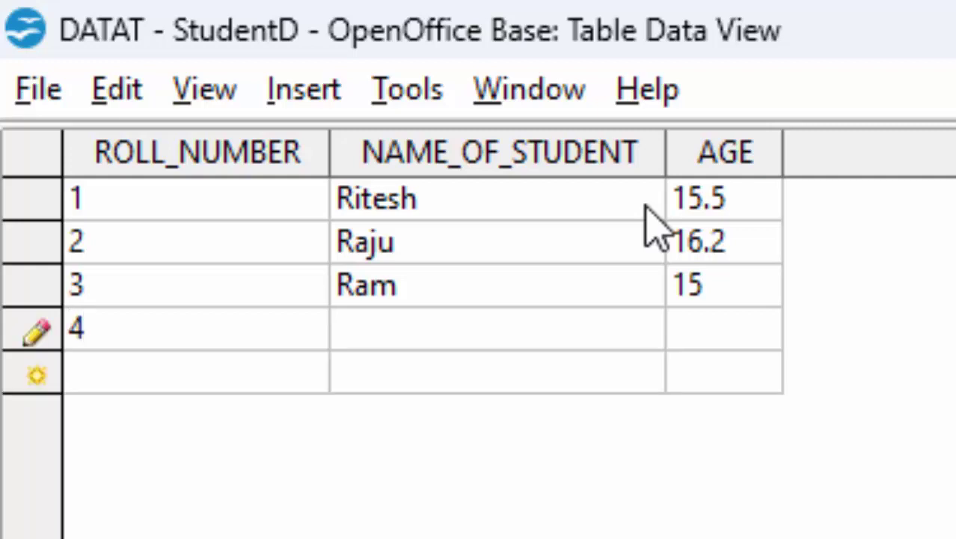
{"action": "key", "text": "BackSpace"}
{"action": "type", "text": "3"}
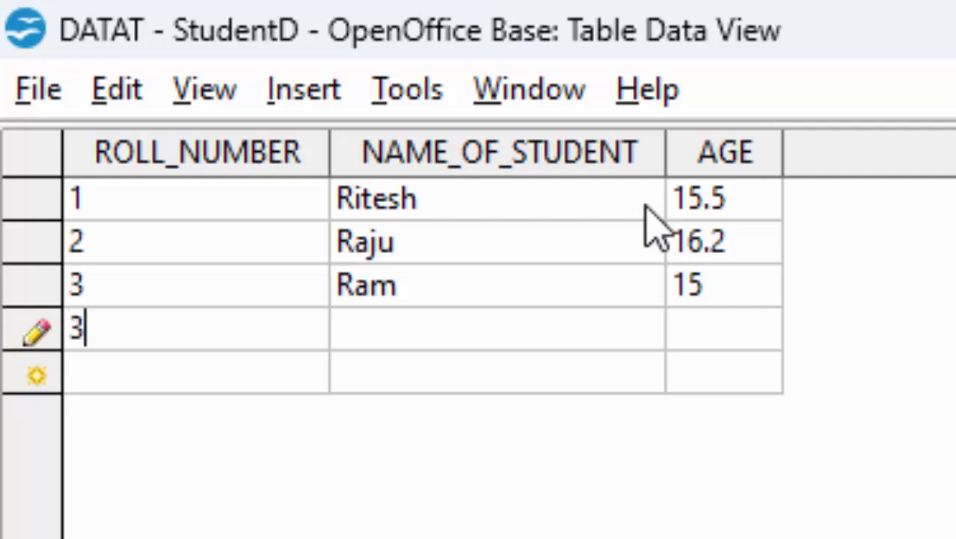
{"action": "key", "text": "Tab"}
{"action": "type", "text": "U"}
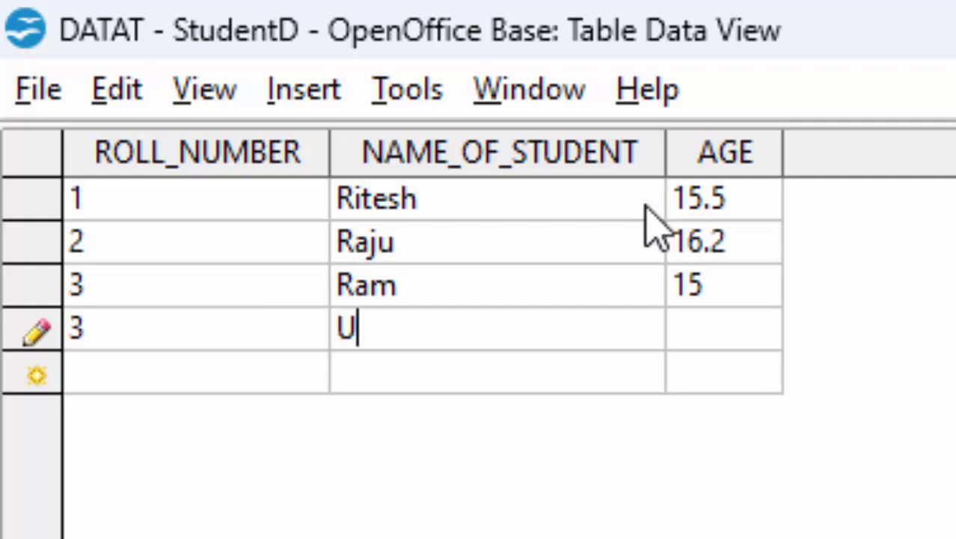
{"action": "type", "text": "rmila"}
{"action": "key", "text": "Tab"}
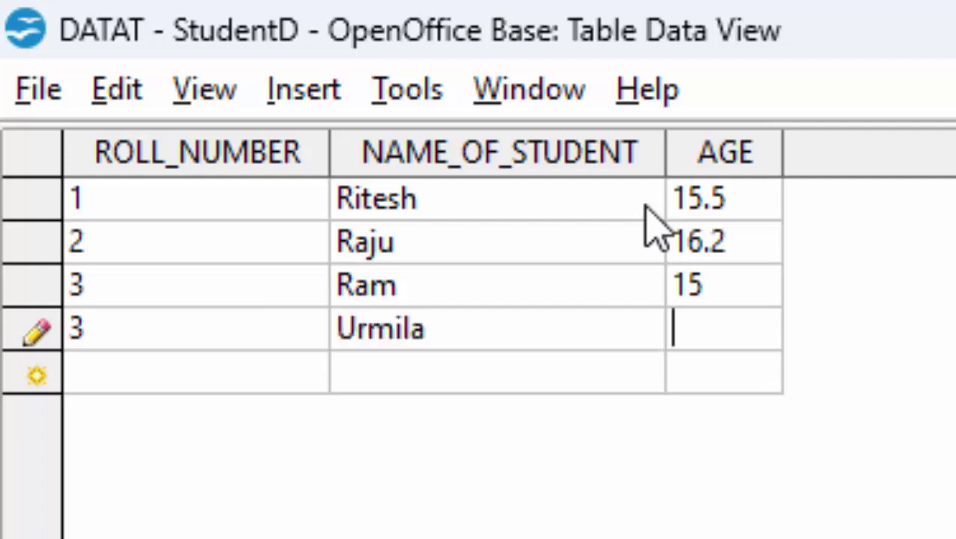
{"action": "type", "text": "17"}
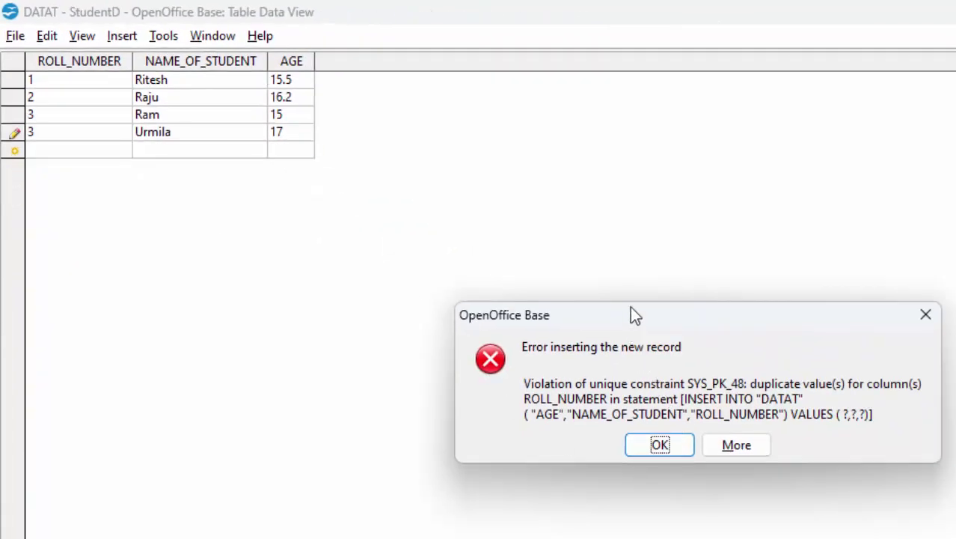
{"action": "left_click_drag", "start_coordinate": [630, 314], "coordinate": [552, 100]}
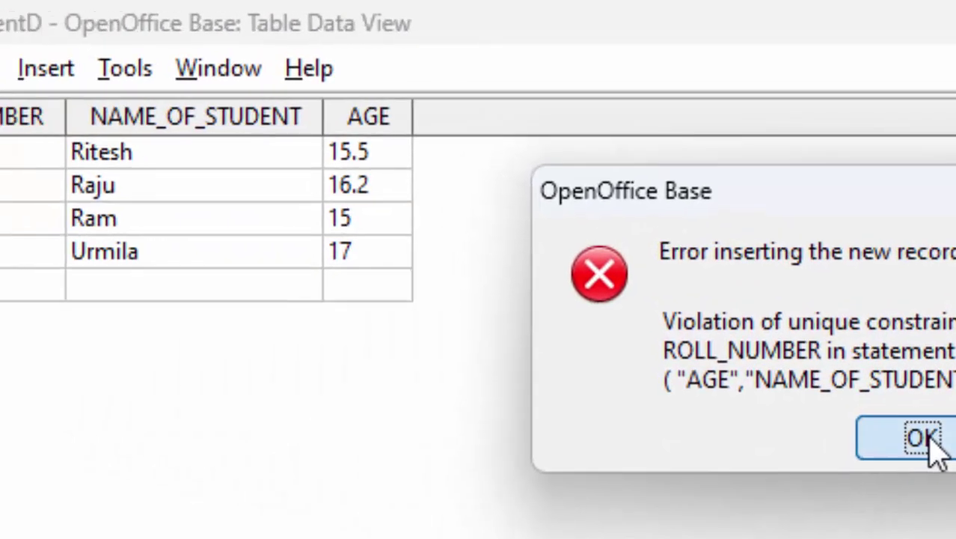
Dismiss the error and change the fourth record's roll number from 3 to 4.
{"action": "left_click", "coordinate": [400, 342]}
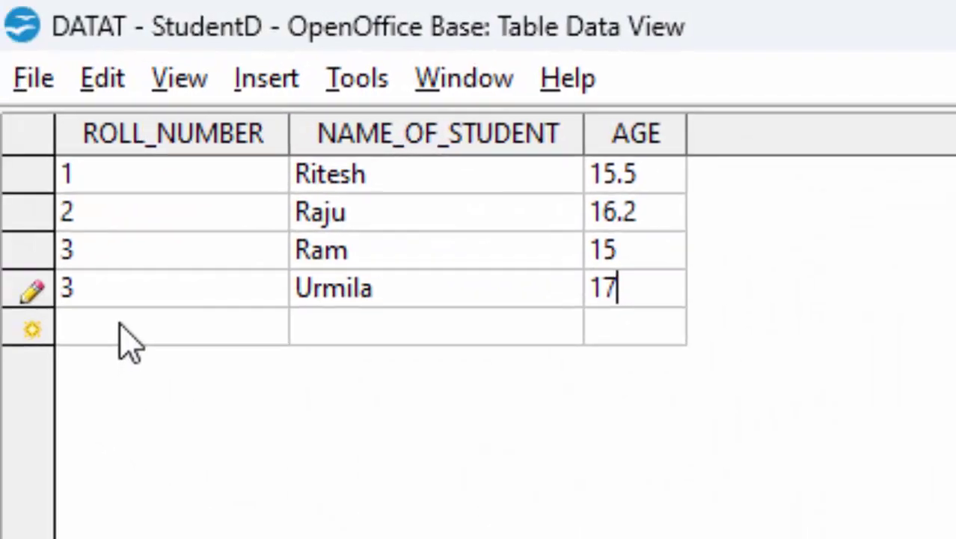
{"action": "left_click", "coordinate": [186, 293]}
{"action": "key", "text": "BackSpace"}
{"action": "type", "text": "4"}
{"action": "key", "text": "Down"}
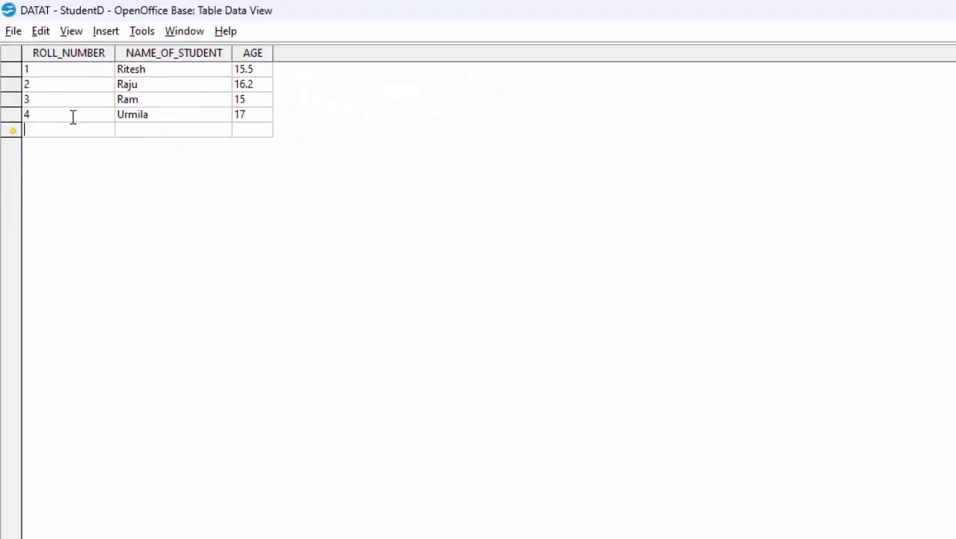